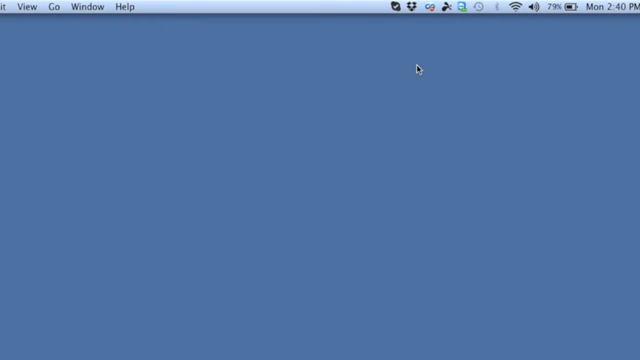
- Review the IT agent's menu with Privacy Mode On, then bring up the TeamViewer Windows session
left_click(430, 7)
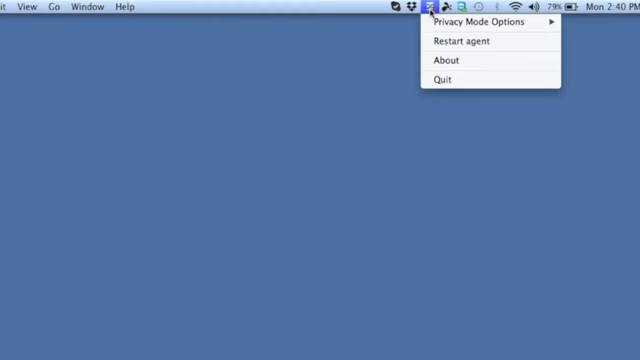
mouse_move(480, 21)
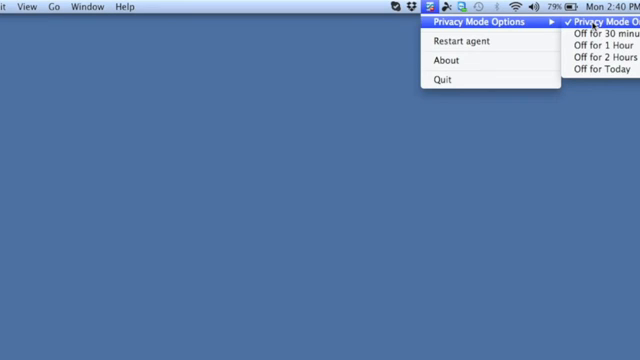
left_click(594, 24)
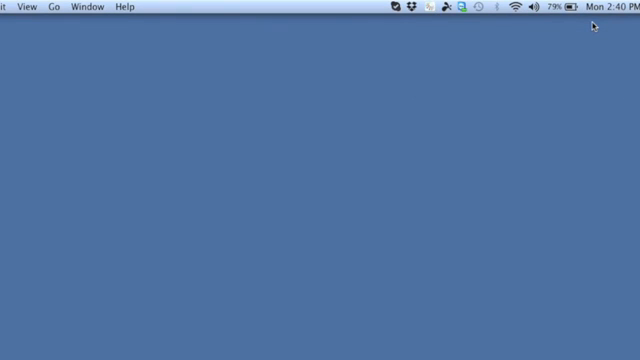
left_click(429, 7)
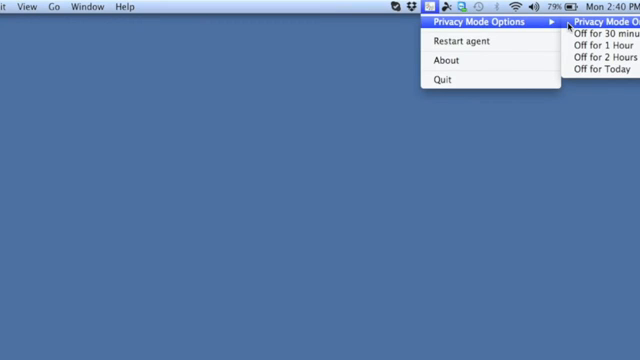
left_click(569, 26)
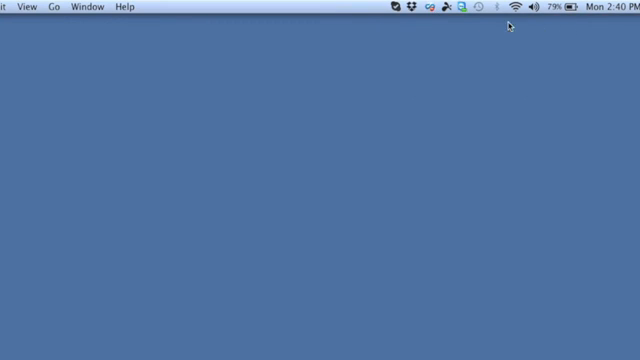
left_click(429, 7)
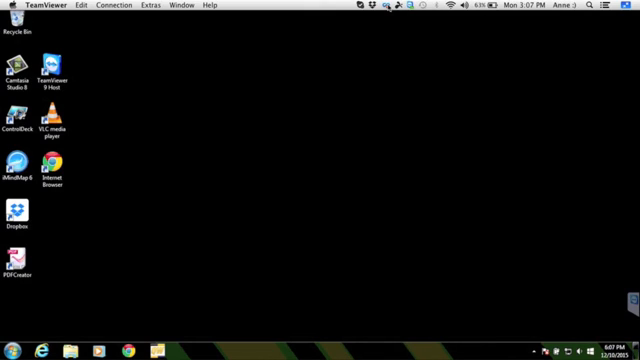
- Show the agent's Privacy Mode Options submenu, Privacy Mode On checked above the timed 'Off for' choices
left_click(386, 6)
mouse_move(428, 16)
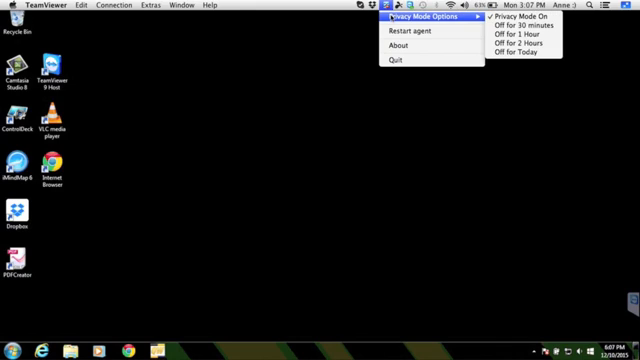